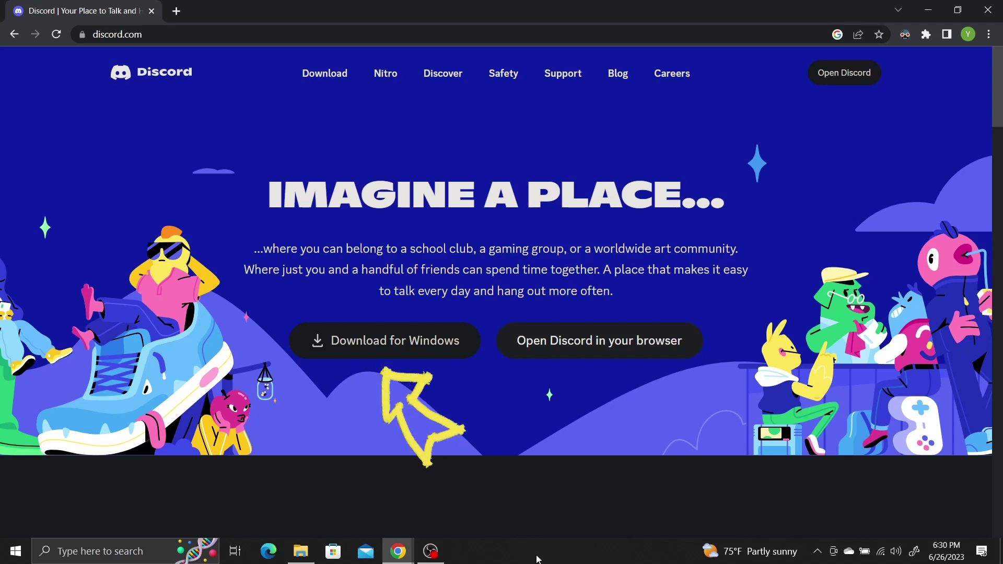
Step: Download DiscordSetup.exe using the Download for Windows button on discord.com
{"action": "left_click", "coordinate": [426, 356]}
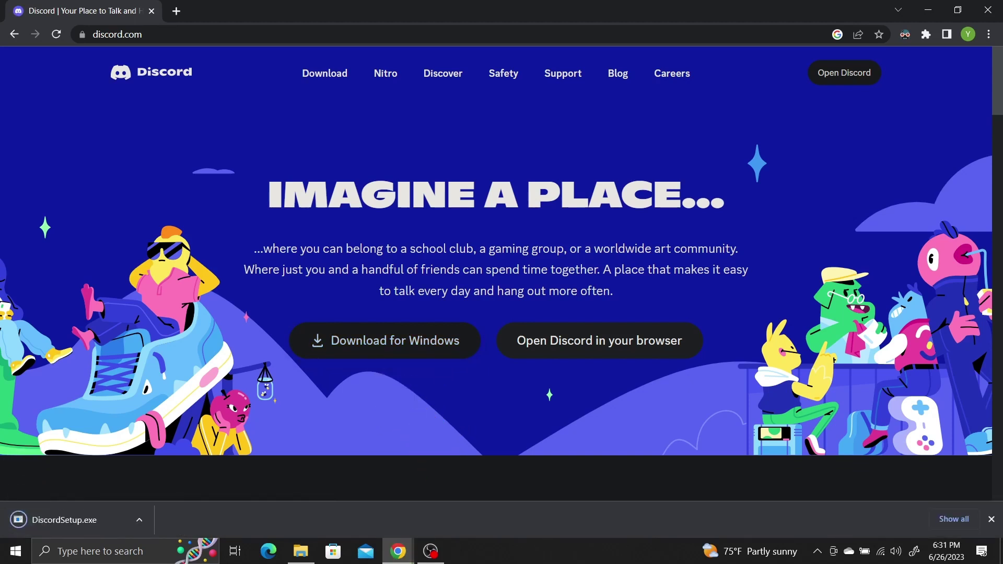
Step: Run DiscordSetup from the Downloads folder to install Discord
{"action": "left_click", "coordinate": [291, 557]}
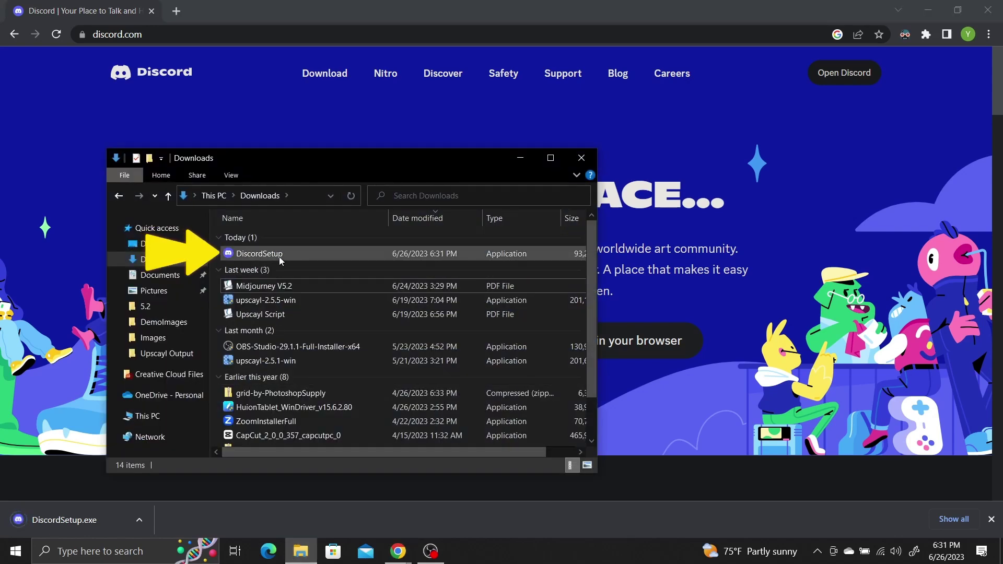
{"action": "double_click", "coordinate": [279, 254]}
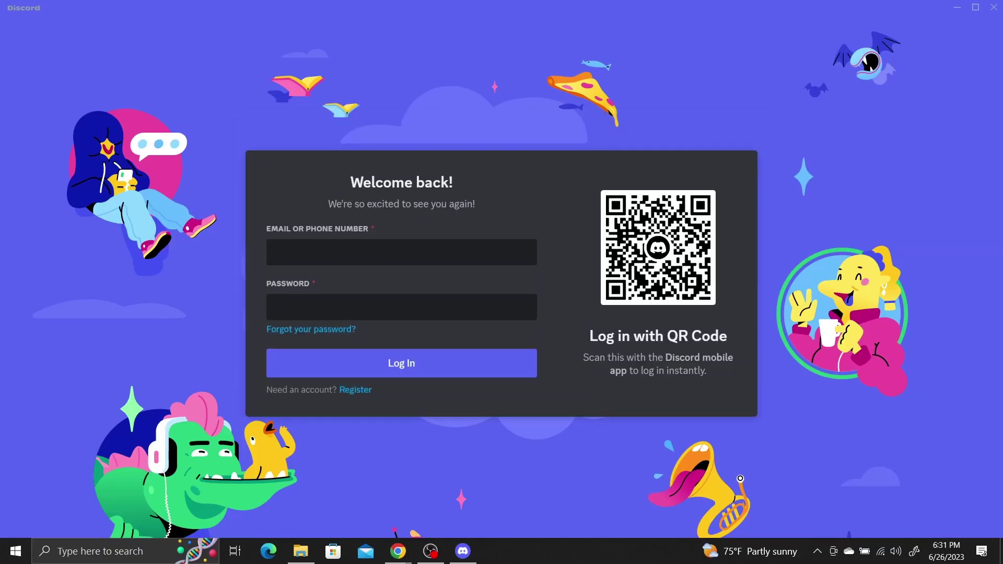
Step: Fill the registration form with an e-mail, username, password and birth date, and submit it
{"action": "left_click", "coordinate": [358, 391]}
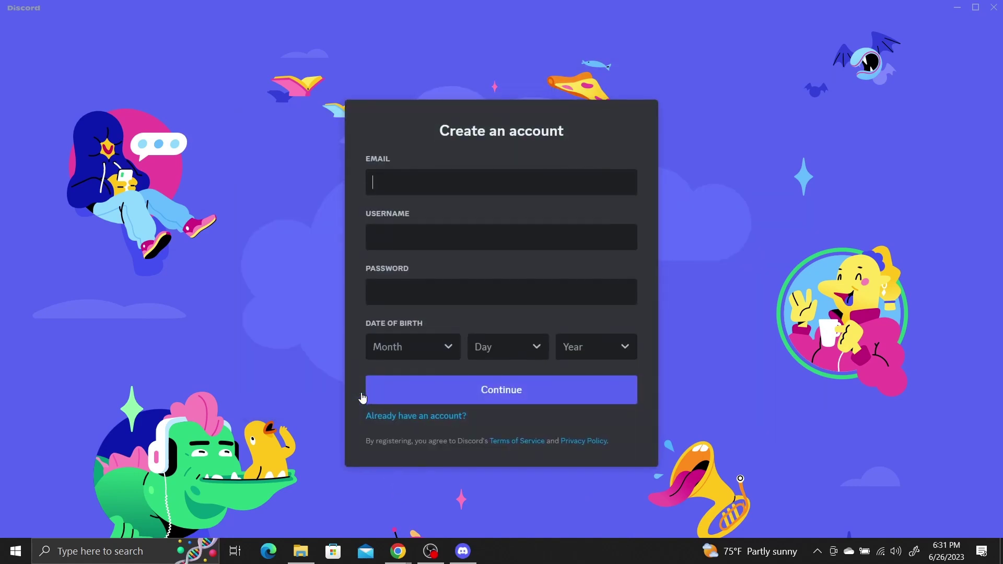
{"action": "key", "text": "Tab"}
{"action": "type", "text": "MidjourneyBeginner"}
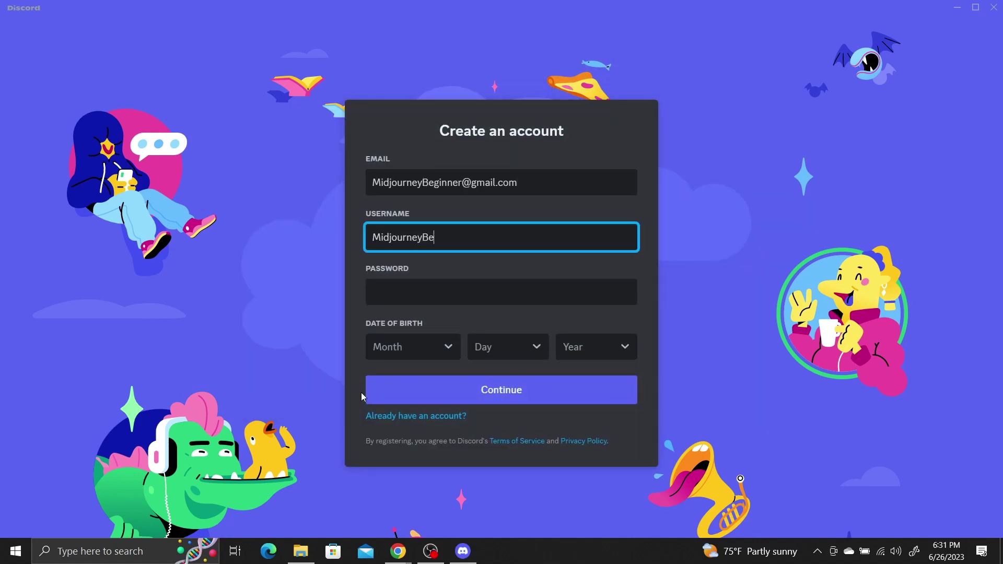
{"action": "key", "text": "Tab"}
{"action": "type", "text": "********"}
{"action": "left_click", "coordinate": [523, 404]}
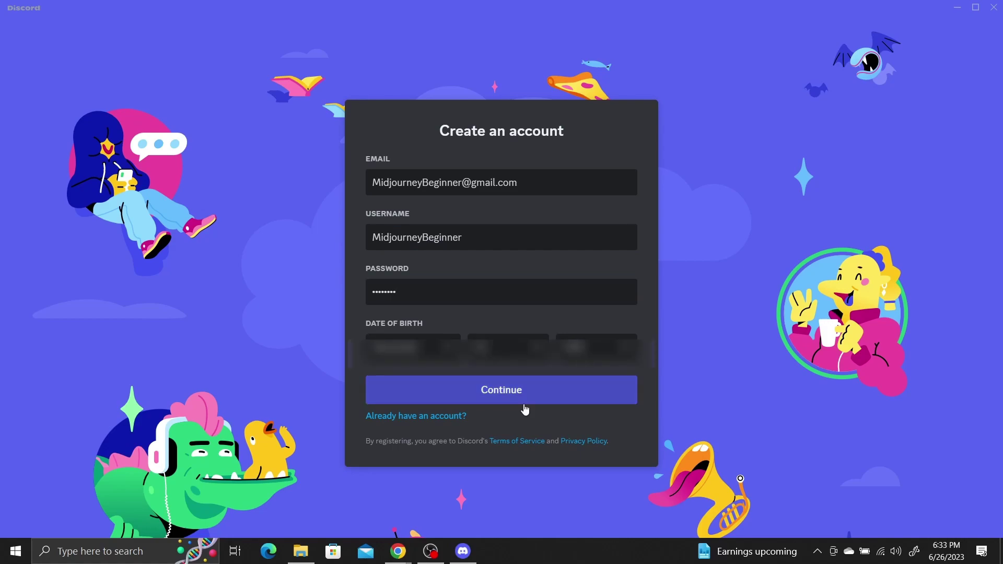
{"action": "left_click", "coordinate": [524, 406]}
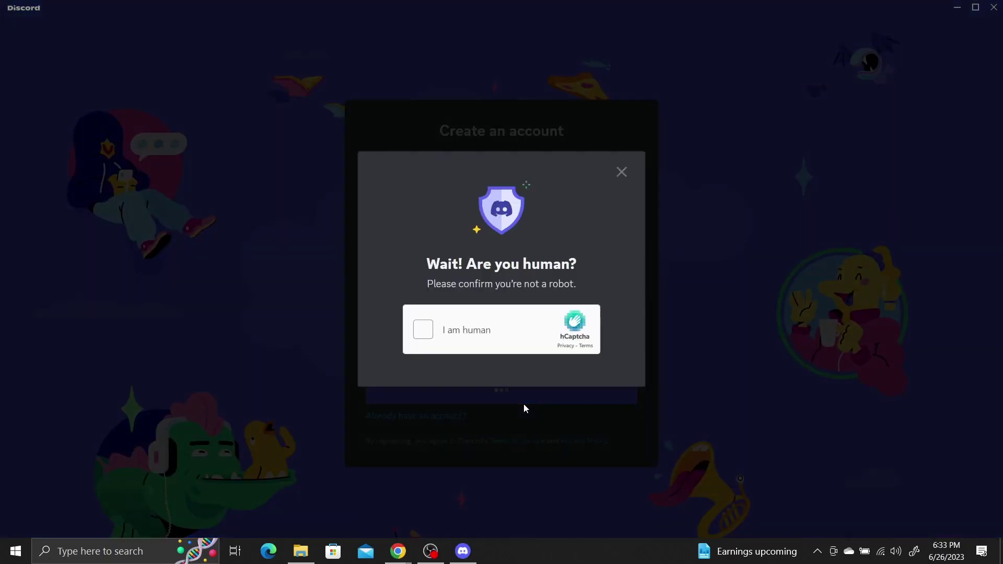
Step: Pass the hCaptcha check by selecting the four bear pictures and verifying
{"action": "left_click", "coordinate": [424, 329]}
{"action": "left_click", "coordinate": [476, 353]}
{"action": "left_click", "coordinate": [513, 443]}
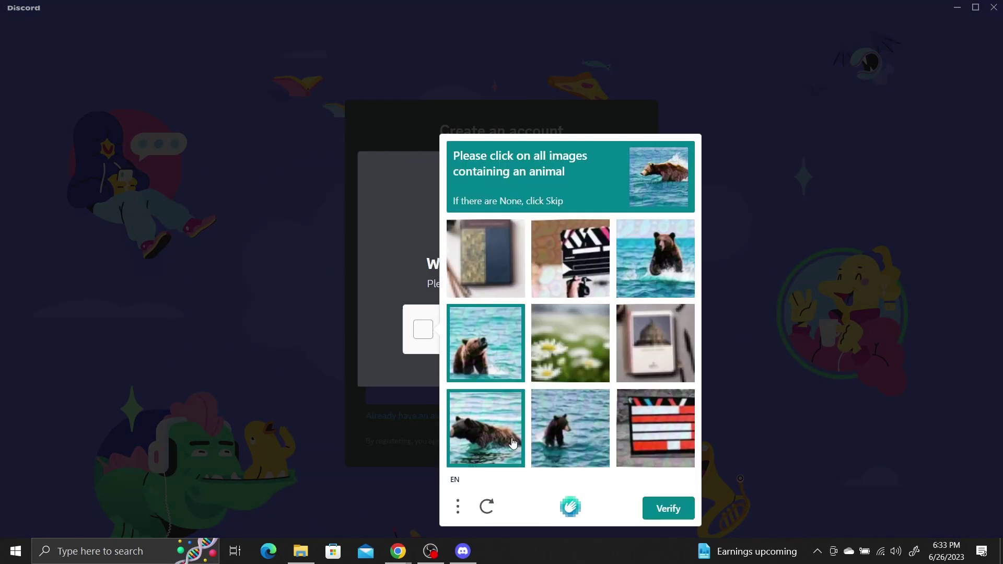
{"action": "left_click", "coordinate": [570, 427]}
{"action": "left_click", "coordinate": [656, 253]}
{"action": "left_click", "coordinate": [661, 509]}
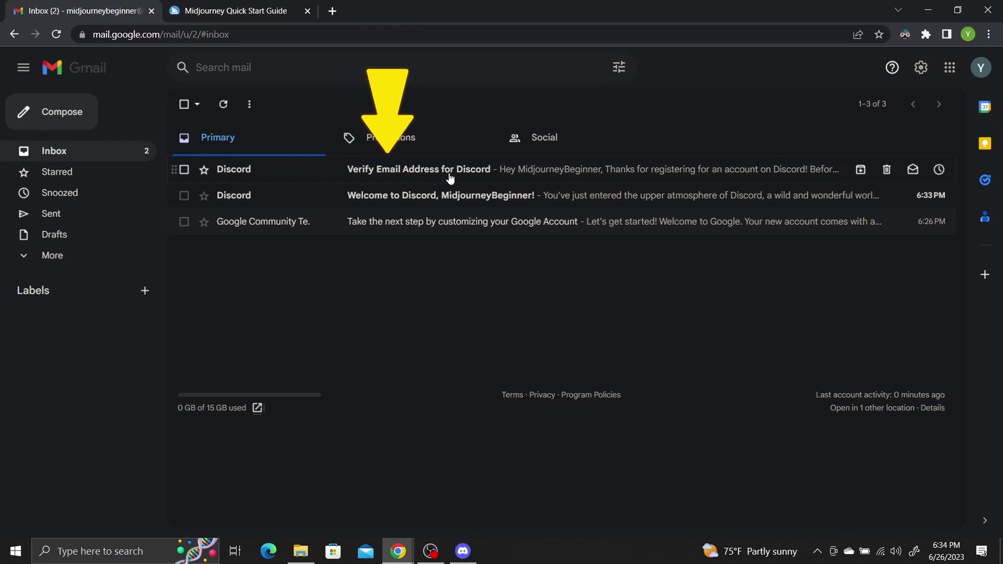
Step: Confirm the address via Discord's Verify Email message, then continue into the Discord app
{"action": "left_click", "coordinate": [555, 170]}
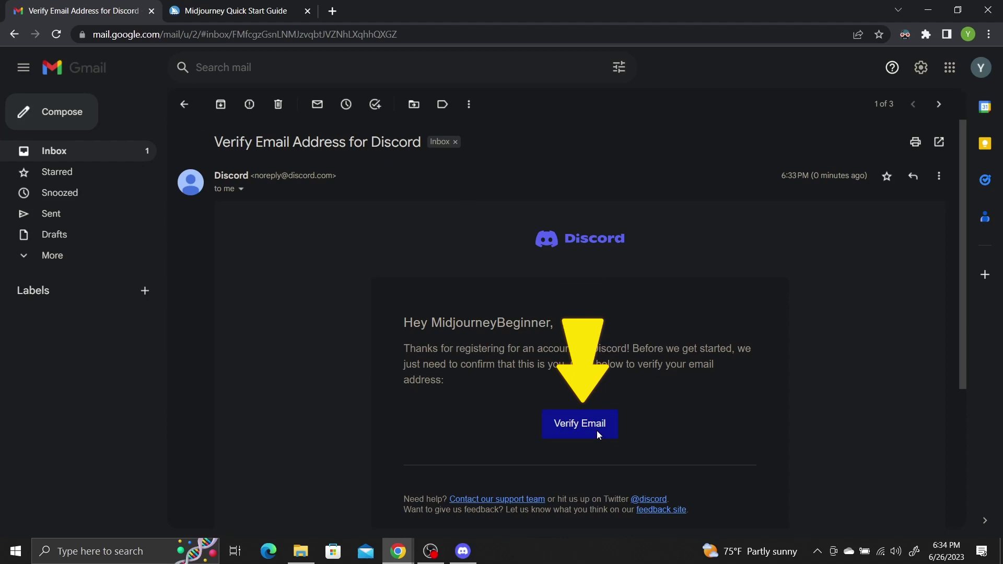
{"action": "left_click", "coordinate": [566, 423]}
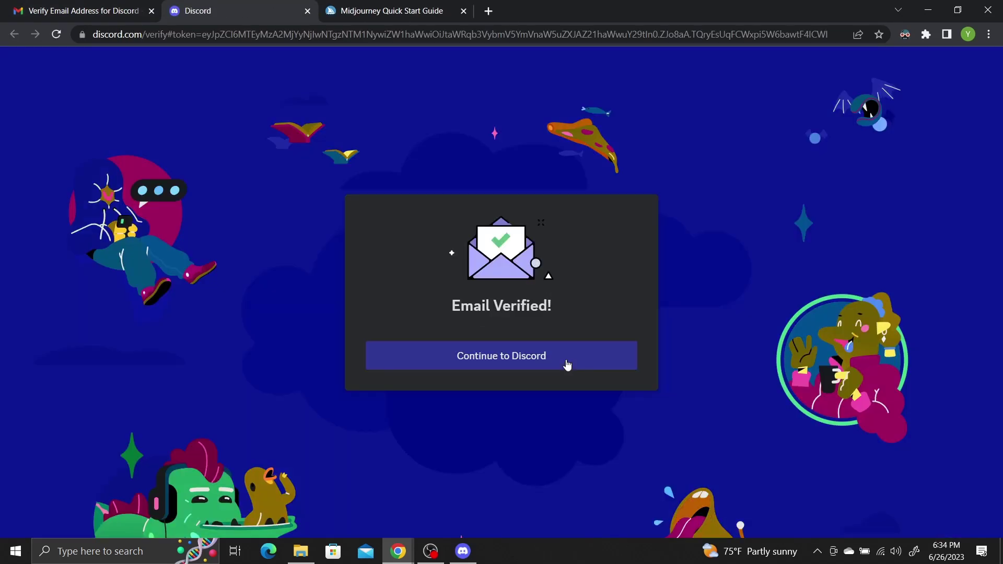
{"action": "left_click", "coordinate": [567, 364]}
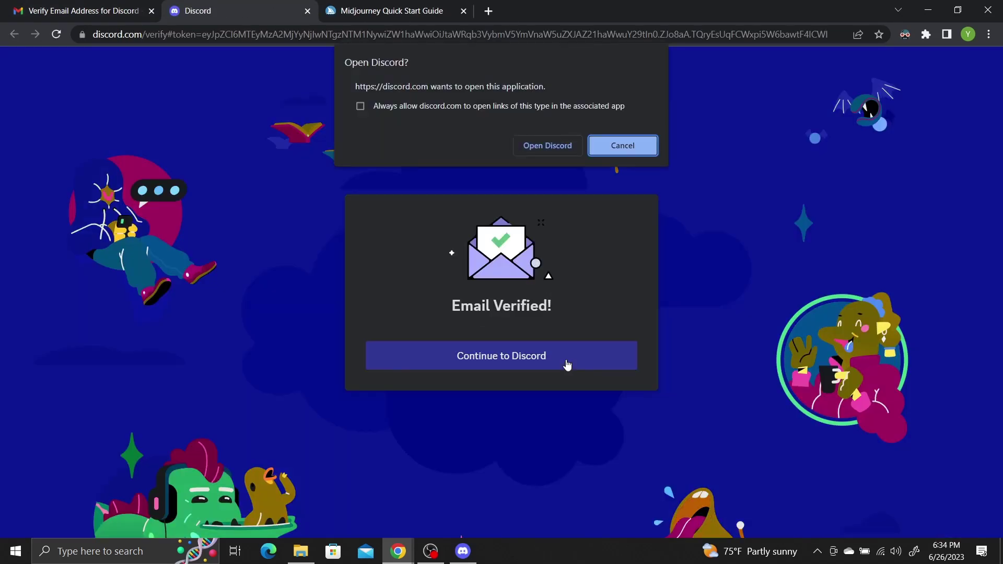
{"action": "left_click", "coordinate": [556, 147]}
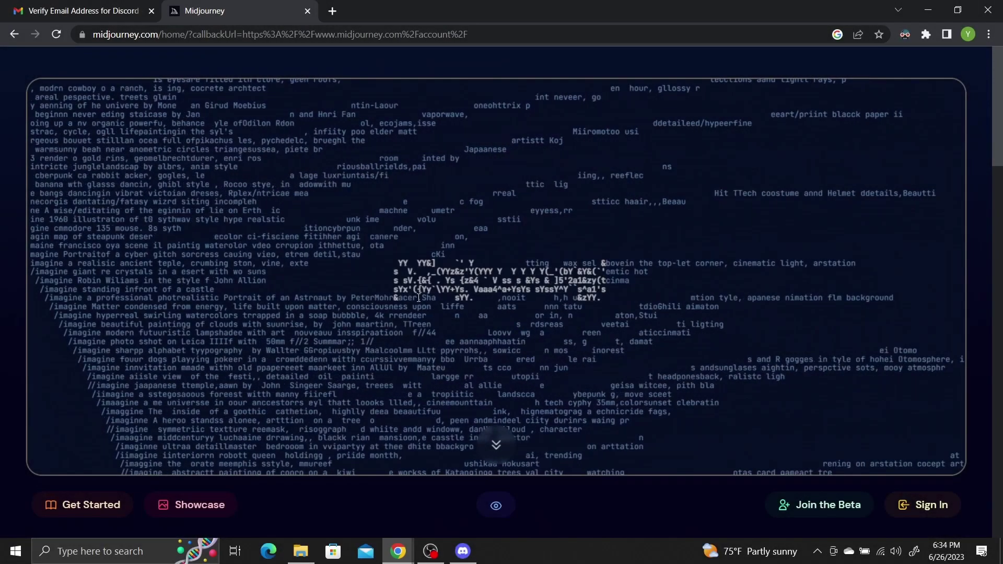
Step: Go to midjourney.com and sign in with the Discord account
{"action": "left_click", "coordinate": [362, 32]}
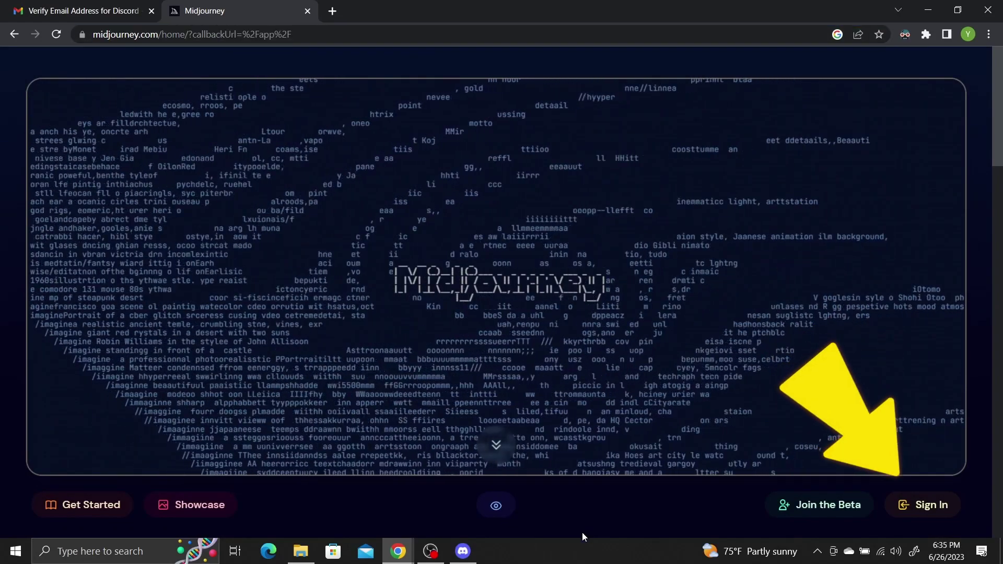
{"action": "left_click", "coordinate": [940, 506]}
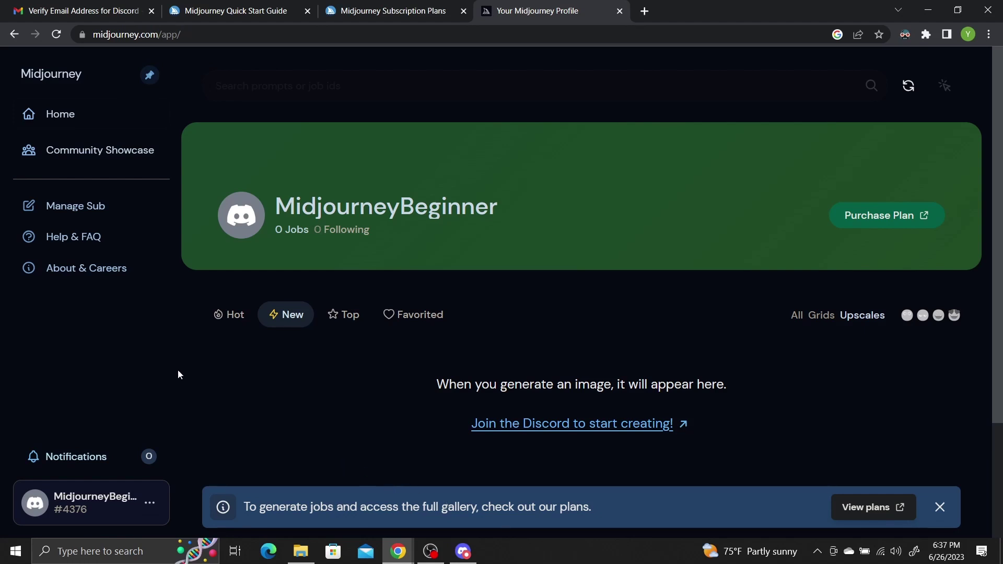
Step: Open the Midjourney subscription plans page and scroll through the plans
{"action": "left_click", "coordinate": [117, 206]}
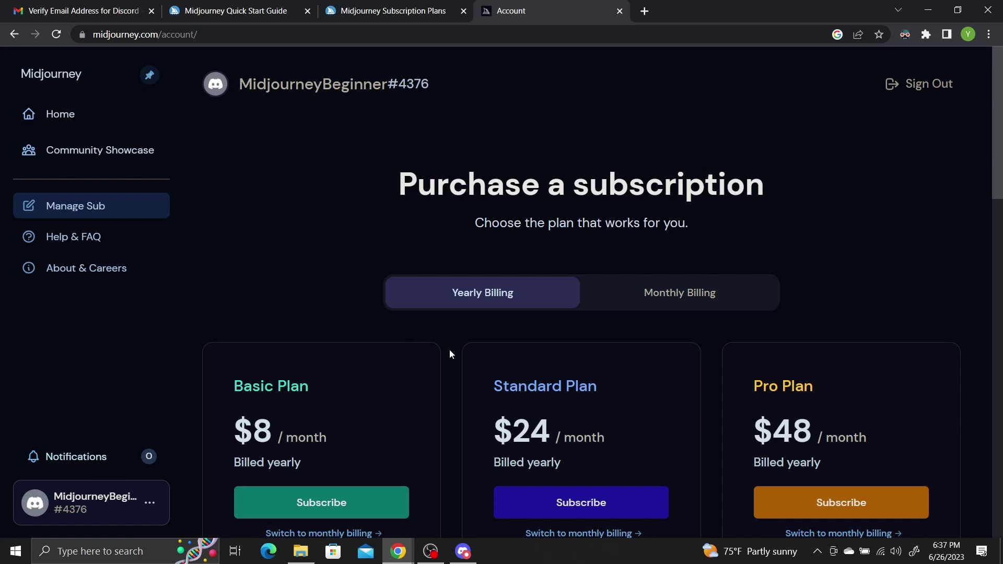
{"action": "scroll", "coordinate": [450, 353], "scroll_direction": "down", "scroll_amount": 1}
{"action": "scroll", "coordinate": [449, 351], "scroll_direction": "down", "scroll_amount": 1}
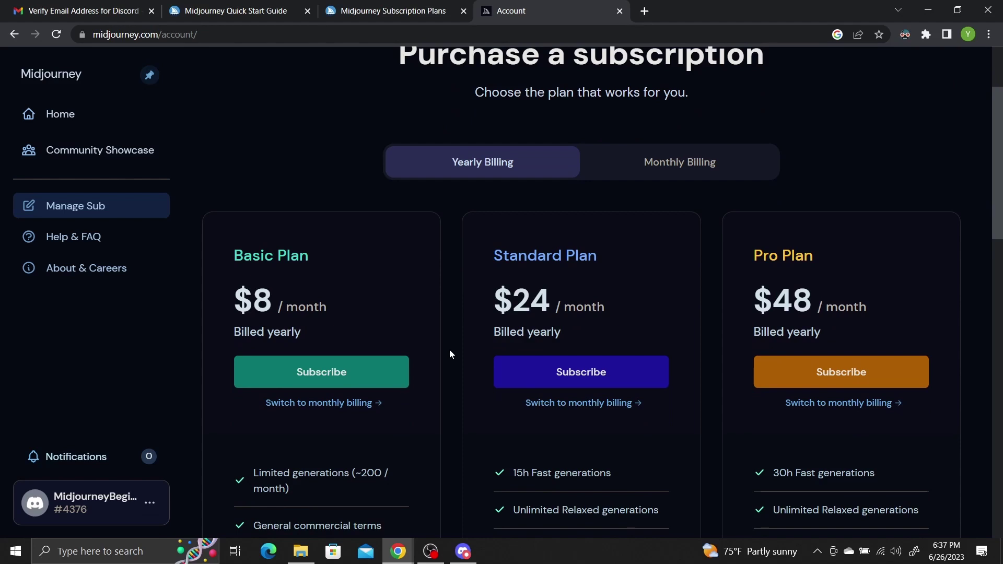
{"action": "scroll", "coordinate": [449, 350], "scroll_direction": "down", "scroll_amount": 2}
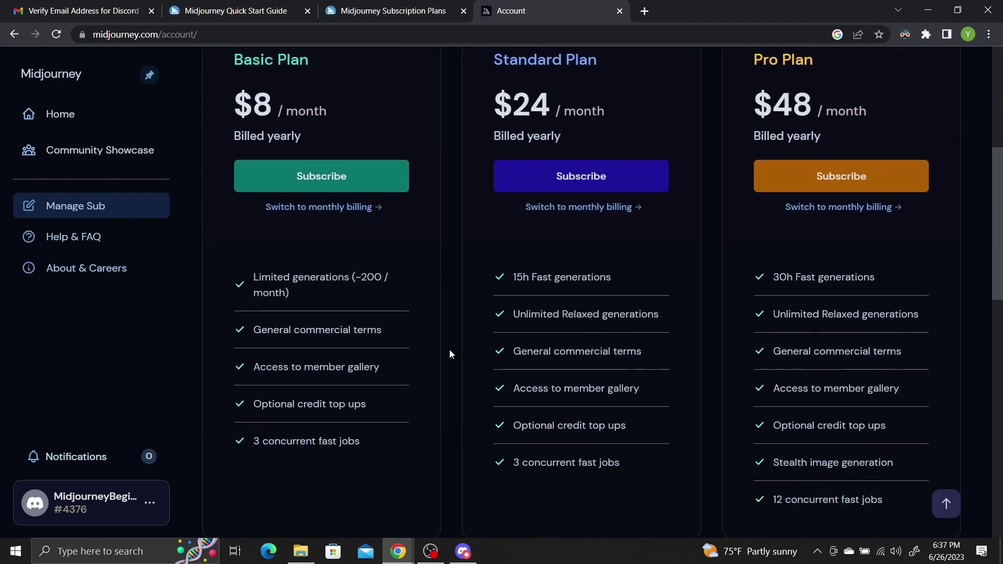
{"action": "scroll", "coordinate": [1001, 256], "scroll_direction": "down", "scroll_amount": 1}
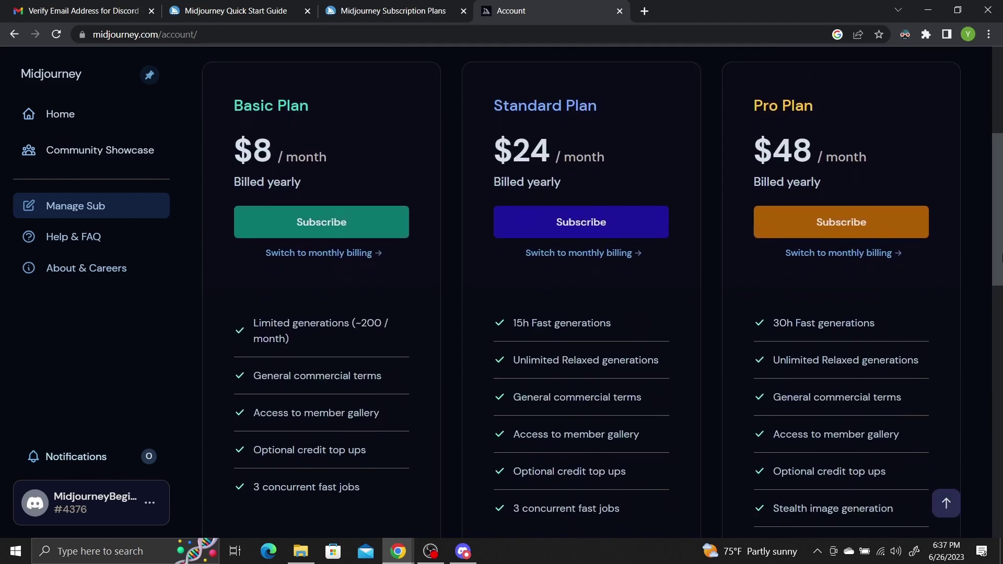
{"action": "scroll", "coordinate": [1001, 240], "scroll_direction": "down", "scroll_amount": 1}
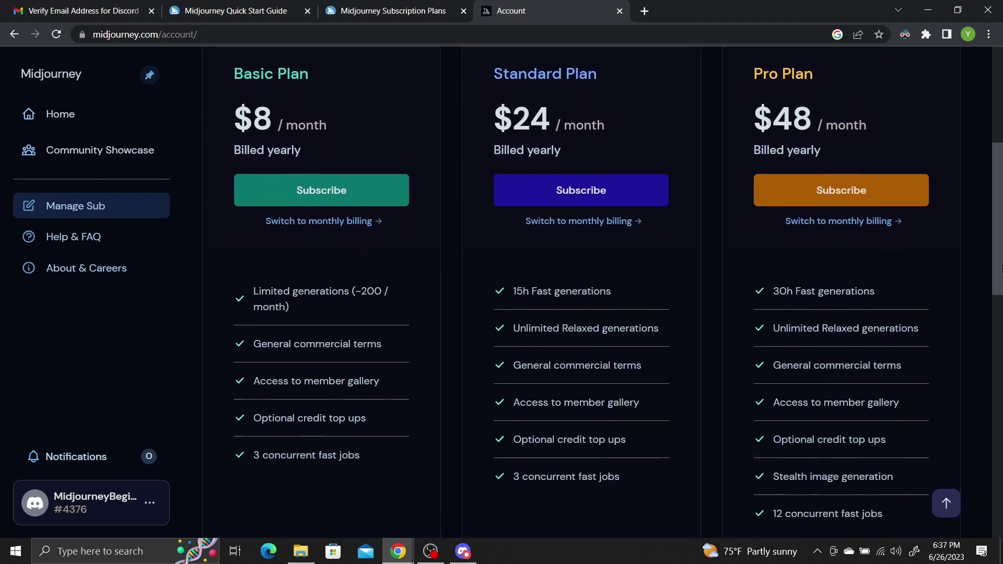
{"action": "scroll", "coordinate": [1001, 213], "scroll_direction": "up", "scroll_amount": 3}
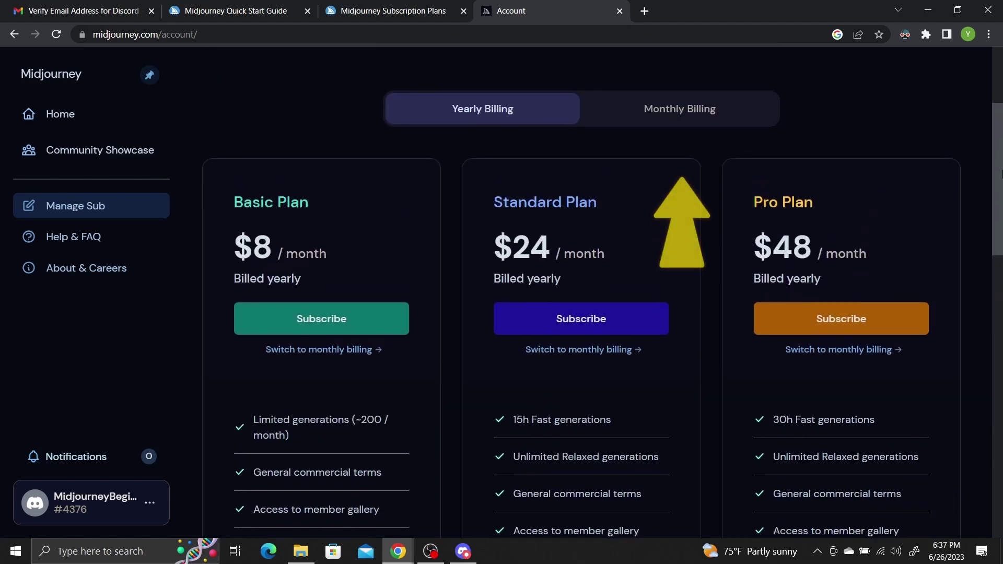
Step: Switch the plan prices to monthly billing so Basic shows $10 a month
{"action": "left_click", "coordinate": [680, 110]}
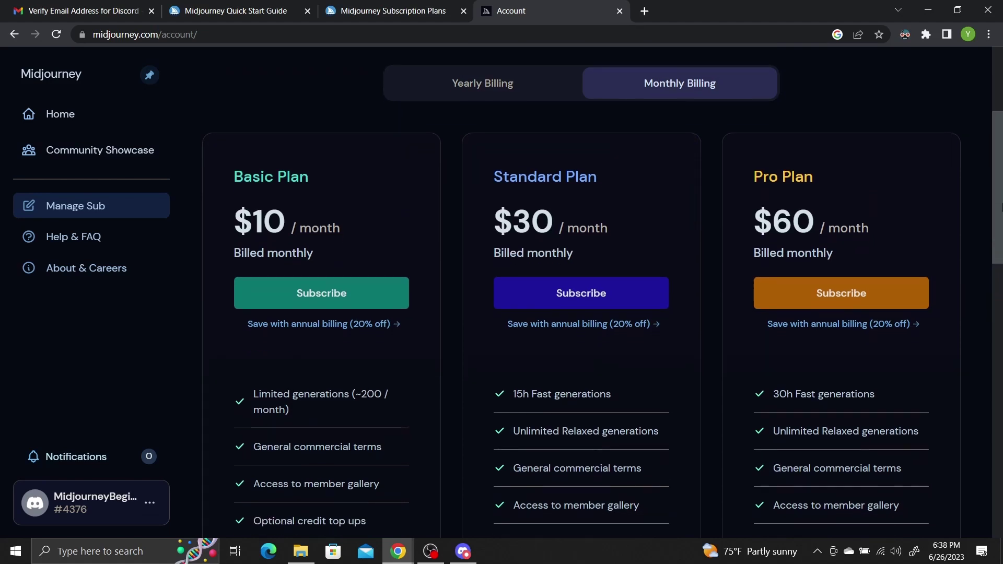
{"action": "scroll", "coordinate": [1001, 209], "scroll_direction": "down", "scroll_amount": 2}
{"action": "scroll", "coordinate": [1001, 209], "scroll_direction": "up", "scroll_amount": 3}
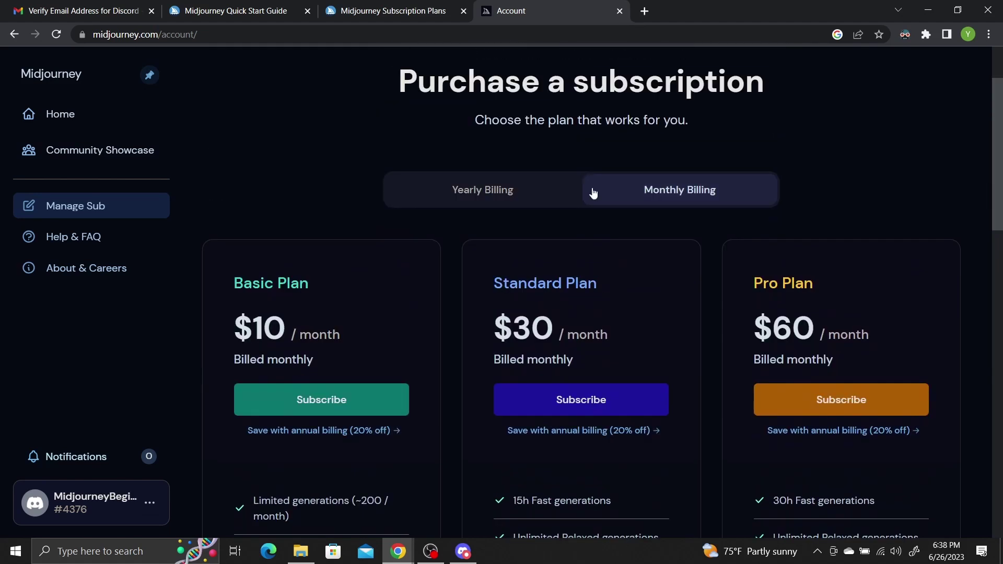
{"action": "left_click", "coordinate": [459, 189]}
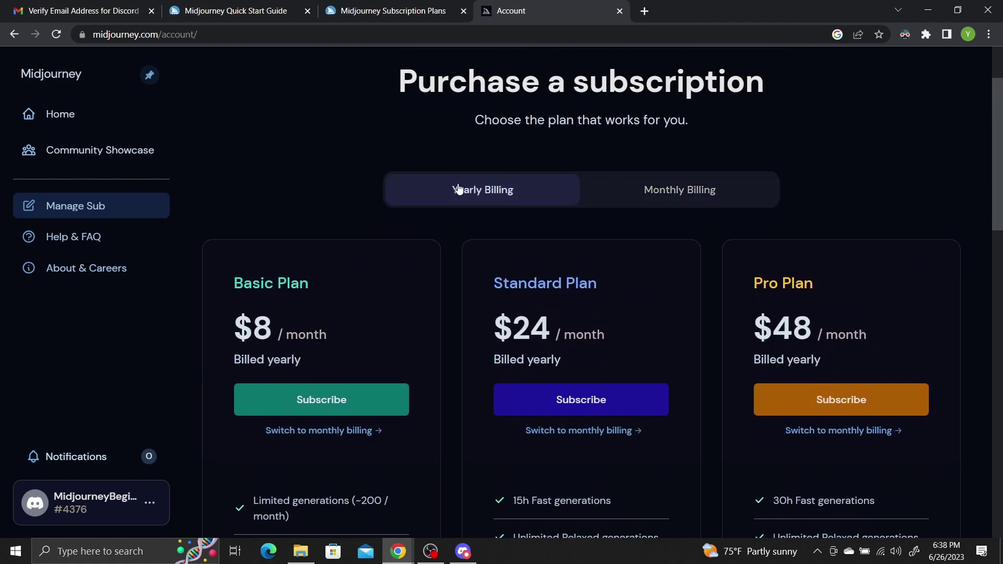
{"action": "left_click", "coordinate": [674, 207]}
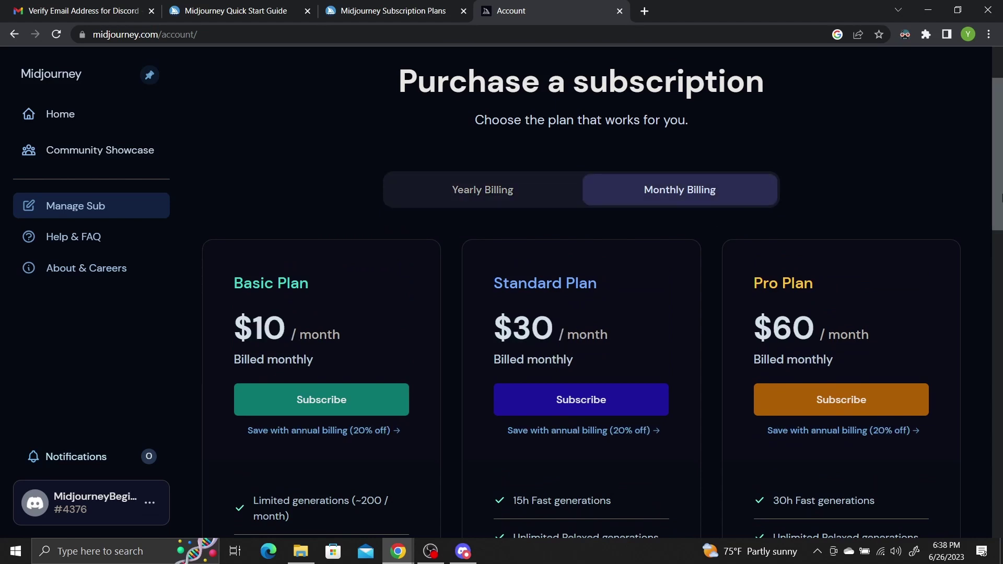
{"action": "scroll", "coordinate": [1001, 199], "scroll_direction": "down", "scroll_amount": 3}
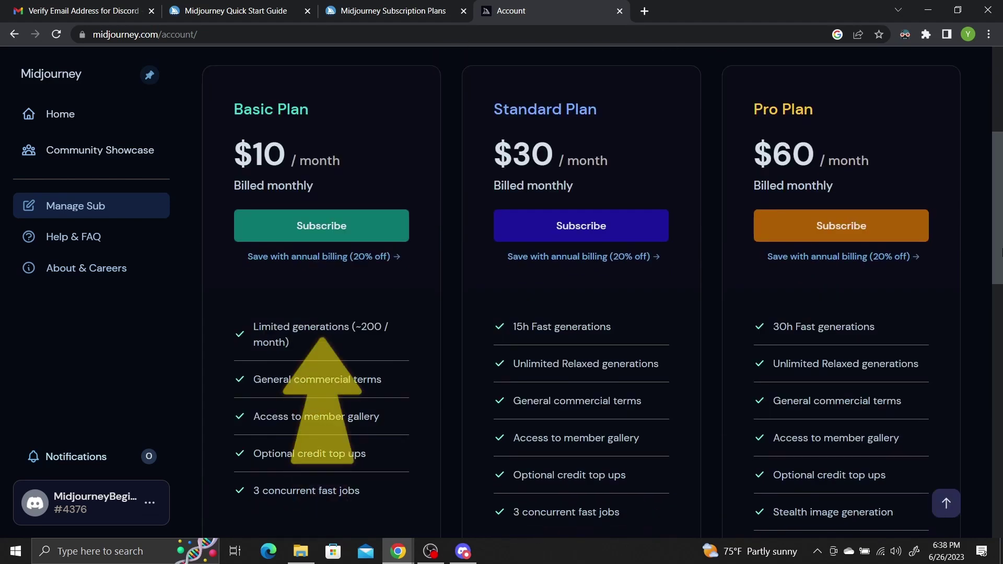
Step: Start checkout for the $10/month Basic Plan and enter the checkout e-mail
{"action": "left_click", "coordinate": [338, 222]}
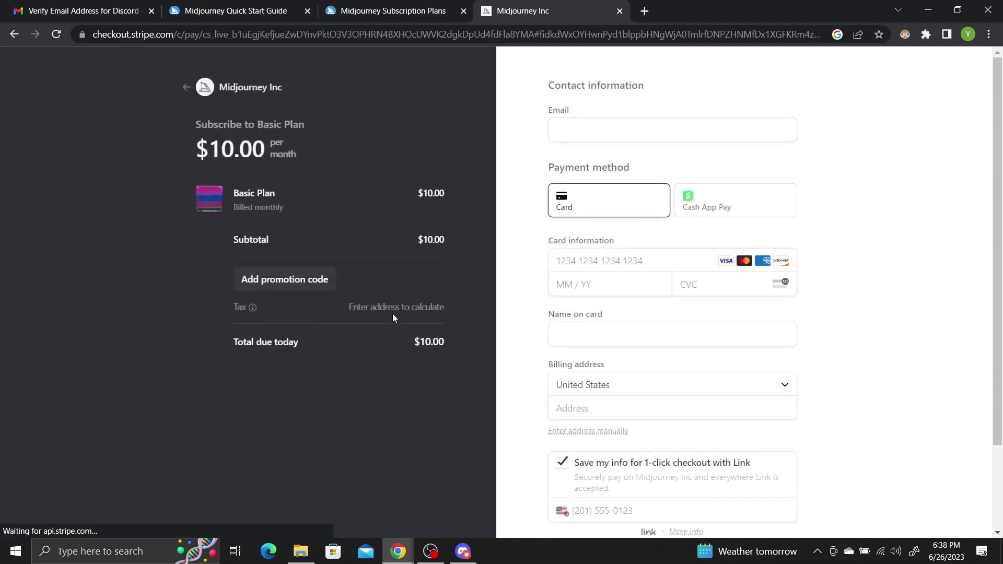
{"action": "left_click", "coordinate": [770, 130]}
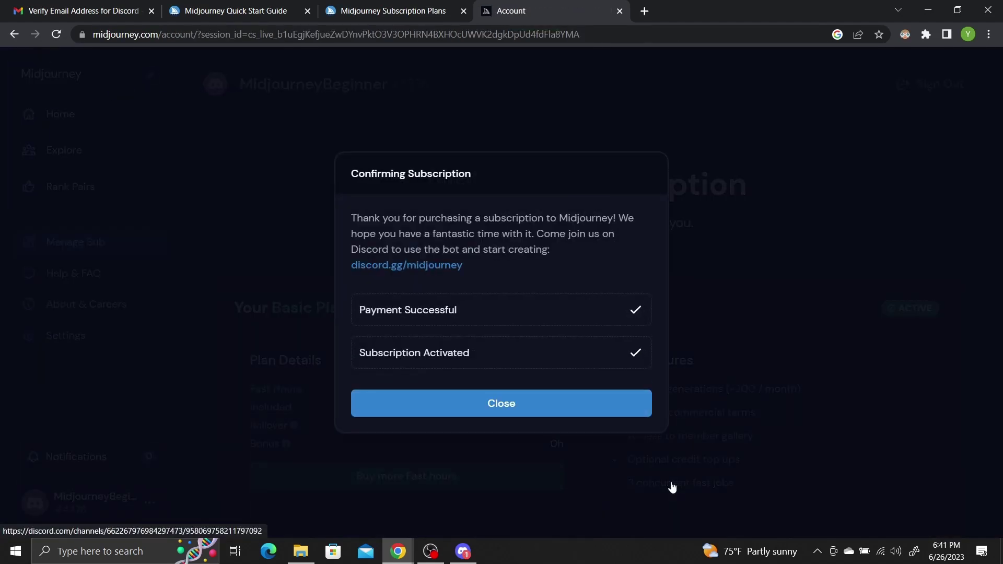
Step: Close the subscription confirmation and go to the Midjourney server in Discord
{"action": "left_click", "coordinate": [539, 406]}
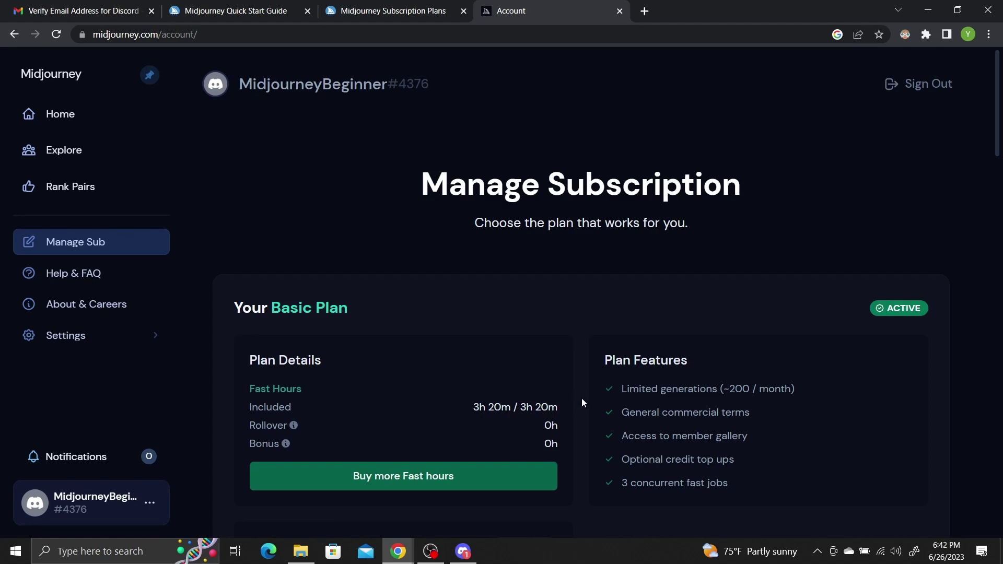
{"action": "scroll", "coordinate": [582, 398], "scroll_direction": "down", "scroll_amount": 2}
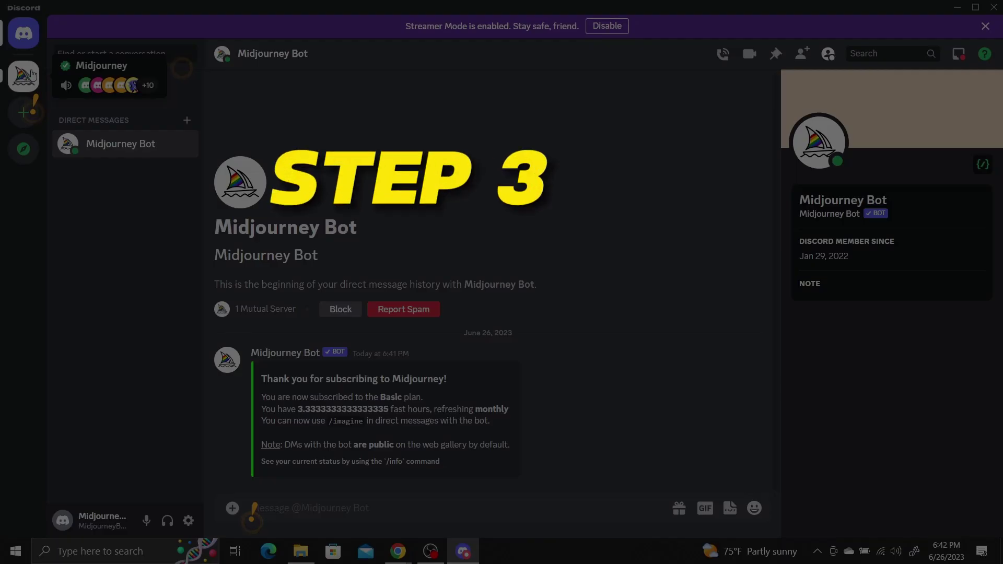
{"action": "left_click", "coordinate": [30, 75]}
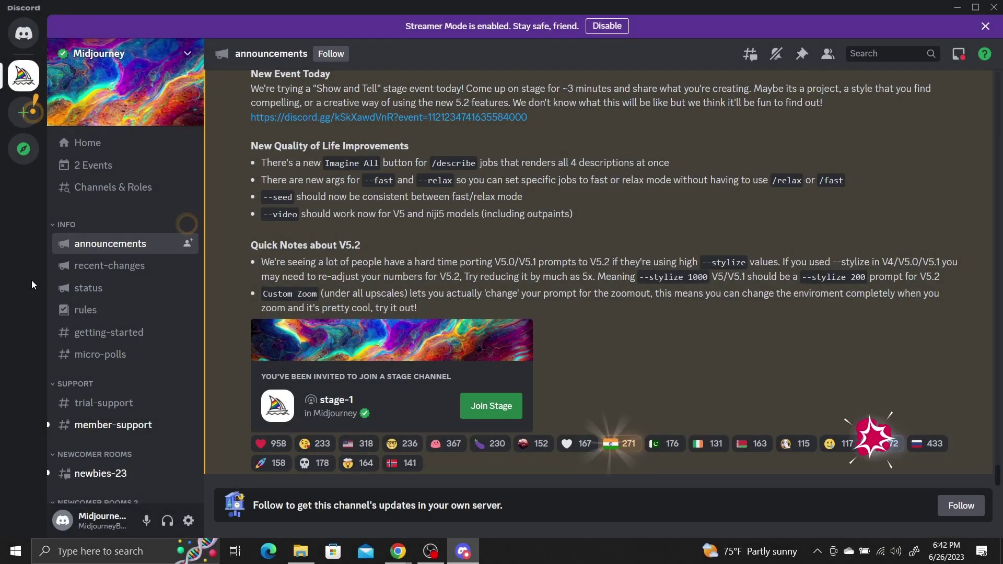
Step: In the Midjourney Bot DM, send /imagine with the prompt 'Ai taking over the world'
{"action": "left_click", "coordinate": [24, 35]}
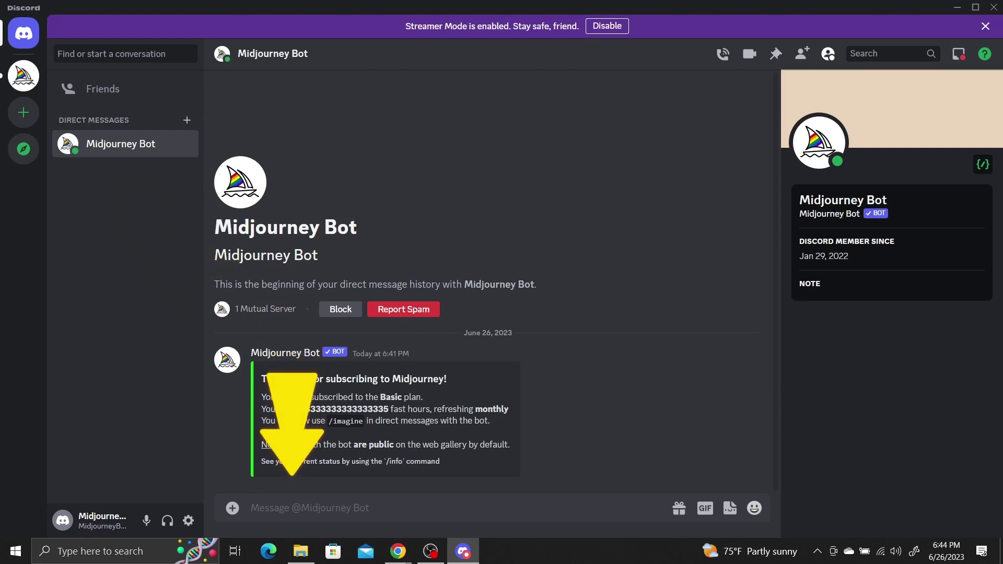
{"action": "type", "text": "/imagine"}
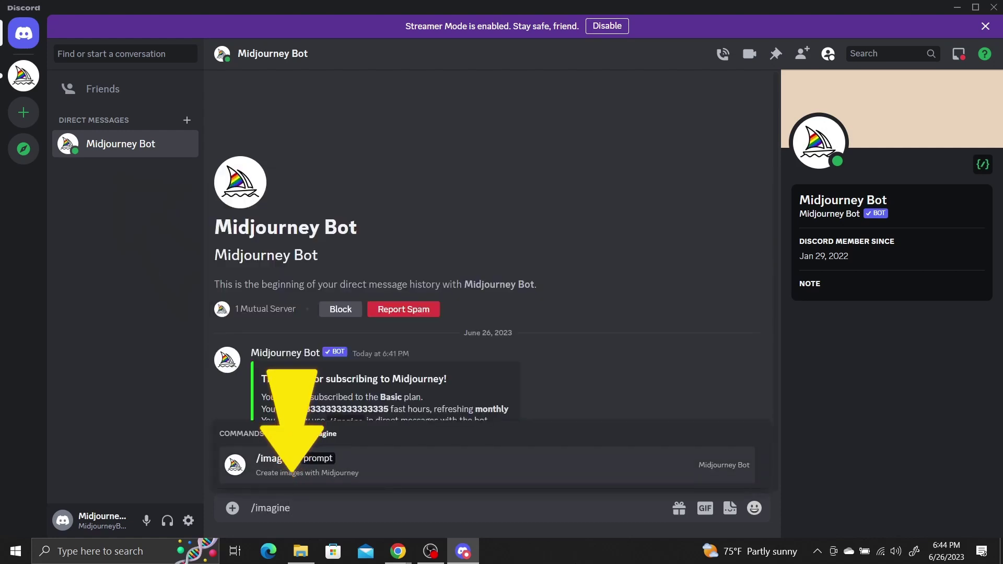
{"action": "key", "text": "Tab"}
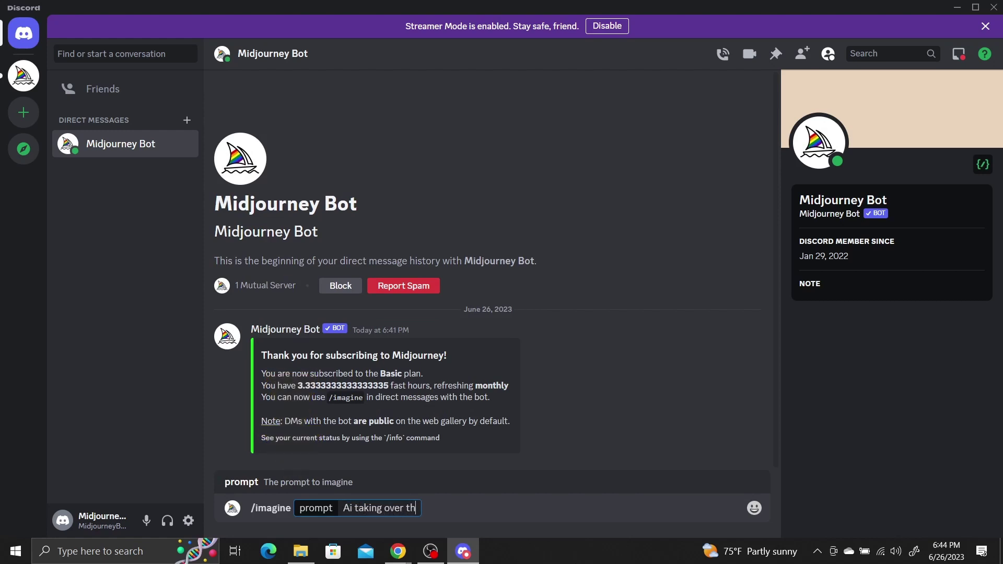
{"action": "key", "text": "Return"}
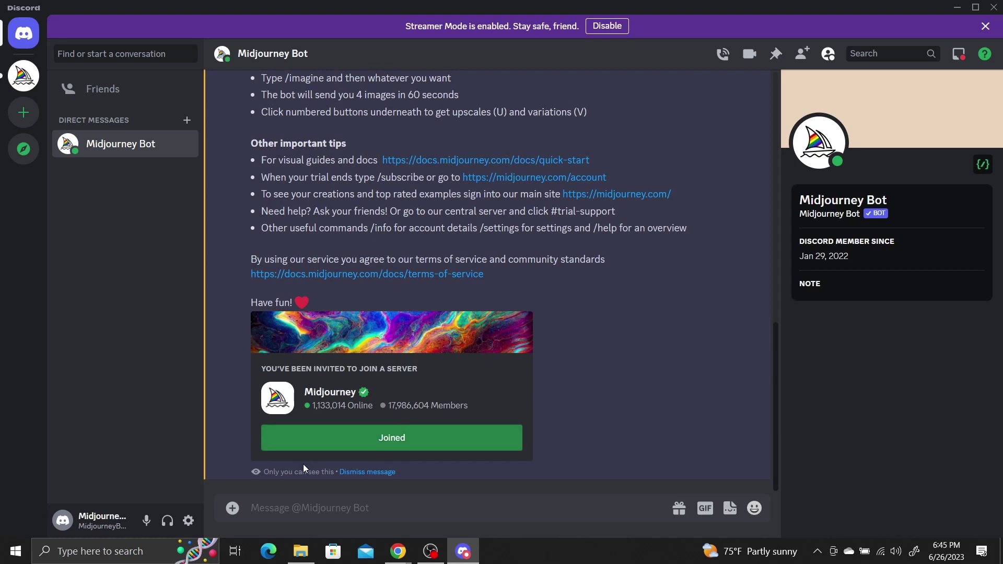
Step: Scroll the bot DM to the 'Ai taking over the world' grid and enlarge it
{"action": "left_click", "coordinate": [320, 506]}
{"action": "scroll", "coordinate": [560, 305], "scroll_direction": "up", "scroll_amount": 7}
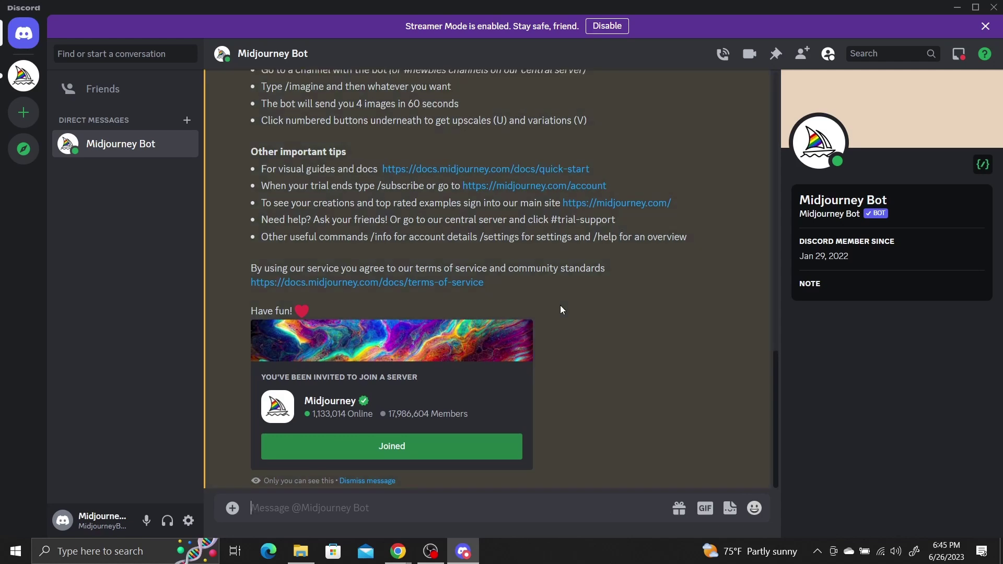
{"action": "scroll", "coordinate": [560, 305], "scroll_direction": "up", "scroll_amount": 3}
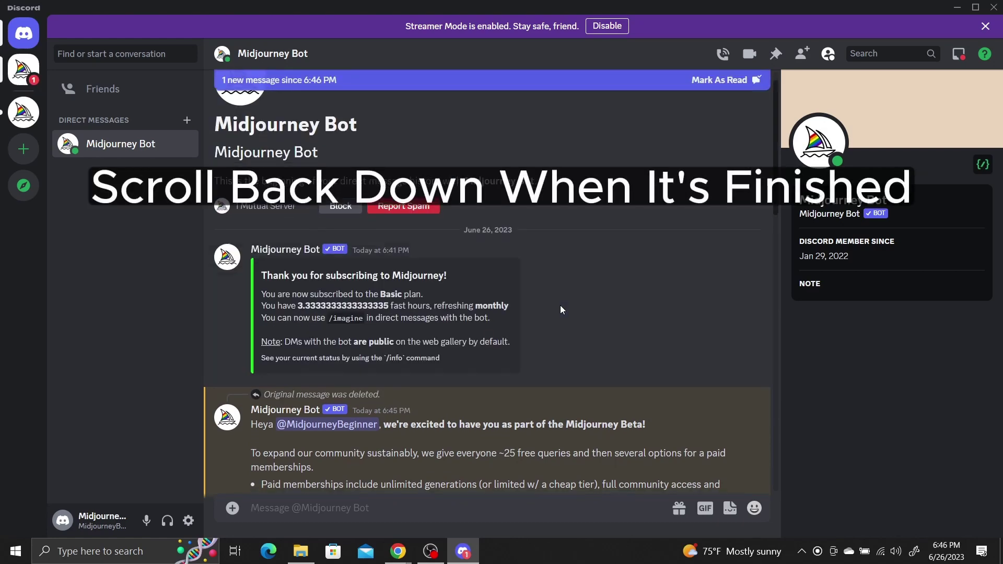
{"action": "scroll", "coordinate": [560, 305], "scroll_direction": "down", "scroll_amount": 15}
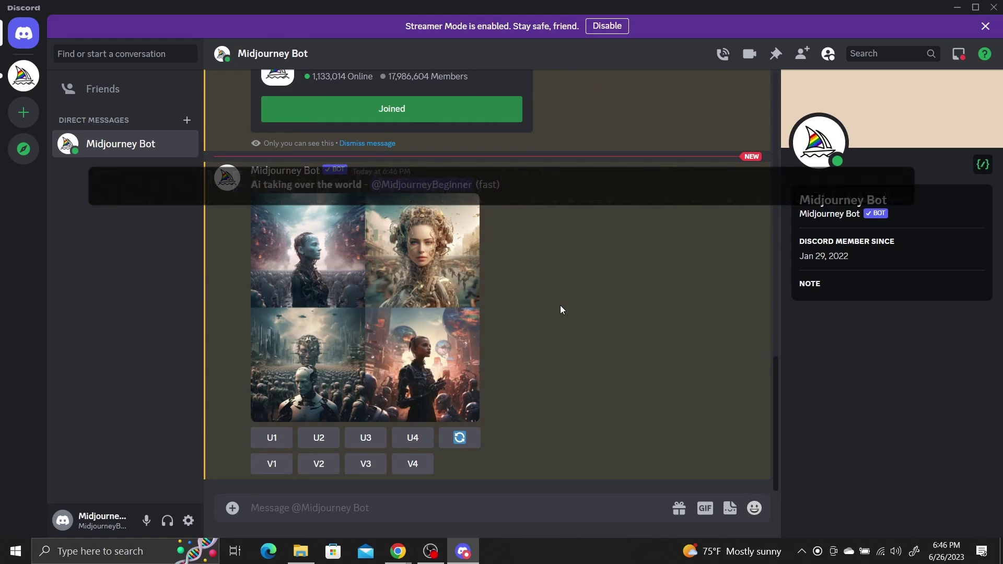
{"action": "left_click", "coordinate": [362, 316]}
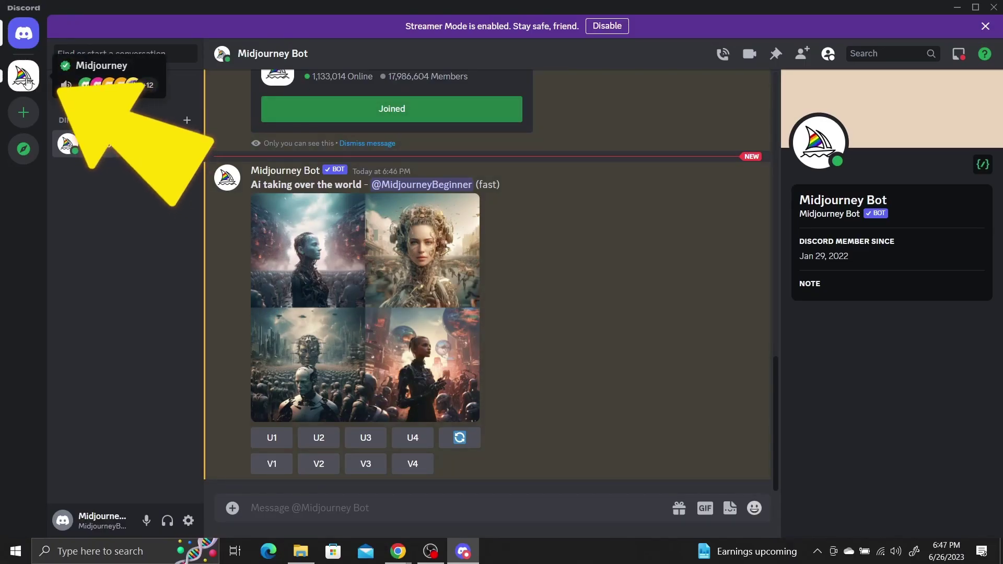
Step: Open the Midjourney server from the server list and continue to its announcements channel
{"action": "left_click", "coordinate": [27, 79]}
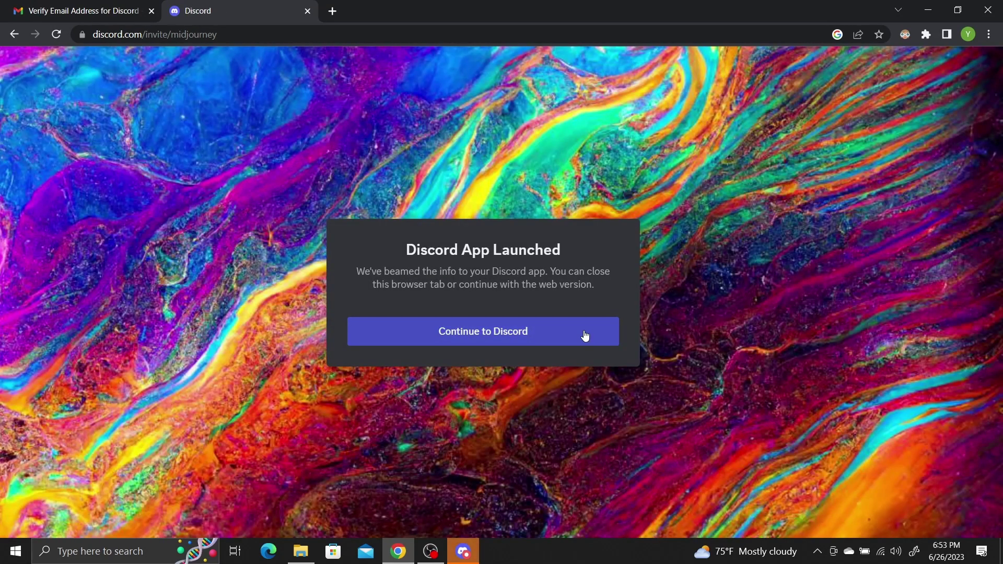
{"action": "left_click", "coordinate": [585, 336]}
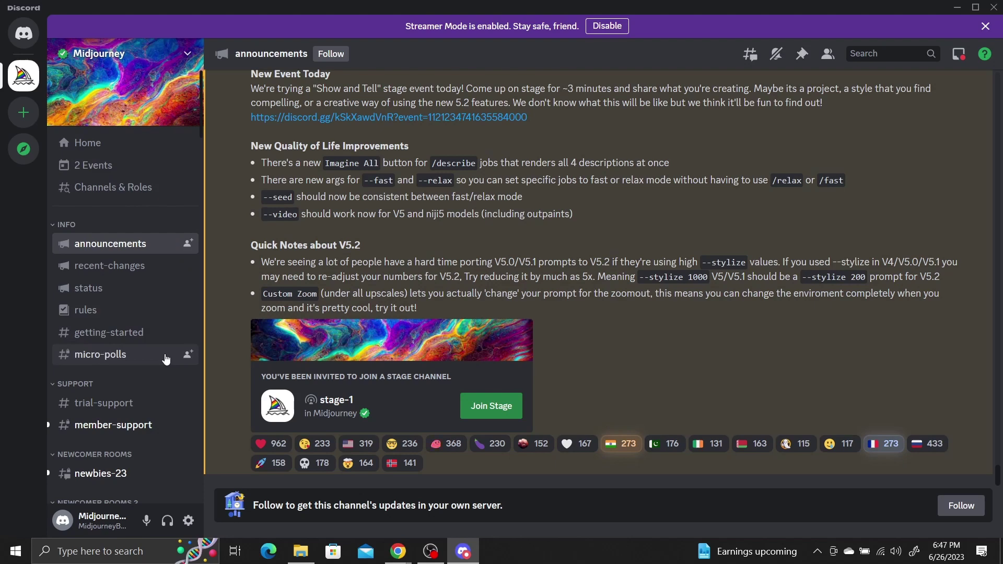
Step: Browse the image grids in #newbies-23, then open the prompt-faqs community forum
{"action": "scroll", "coordinate": [166, 360], "scroll_direction": "down", "scroll_amount": 3}
{"action": "left_click", "coordinate": [161, 344]}
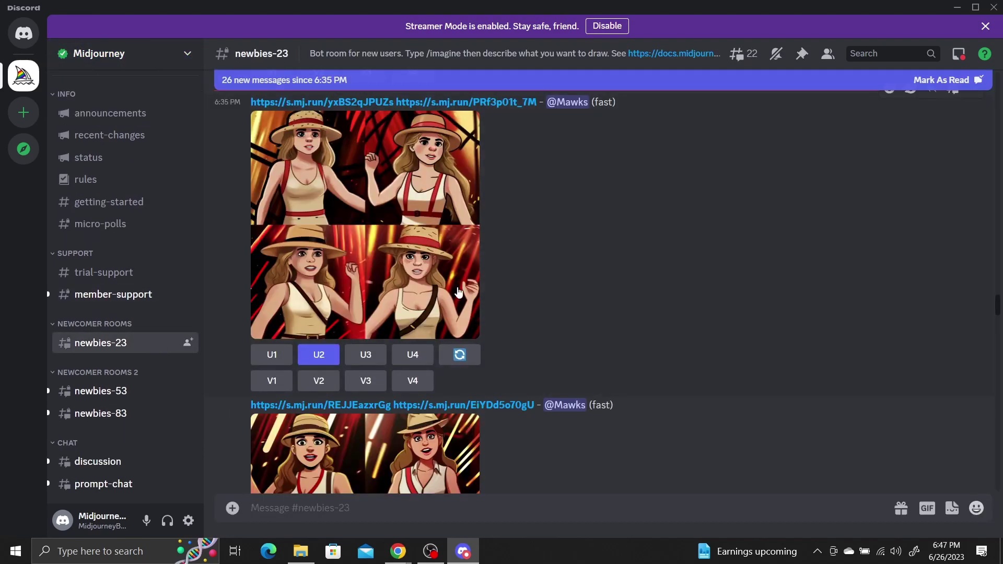
{"action": "scroll", "coordinate": [457, 292], "scroll_direction": "down", "scroll_amount": 15}
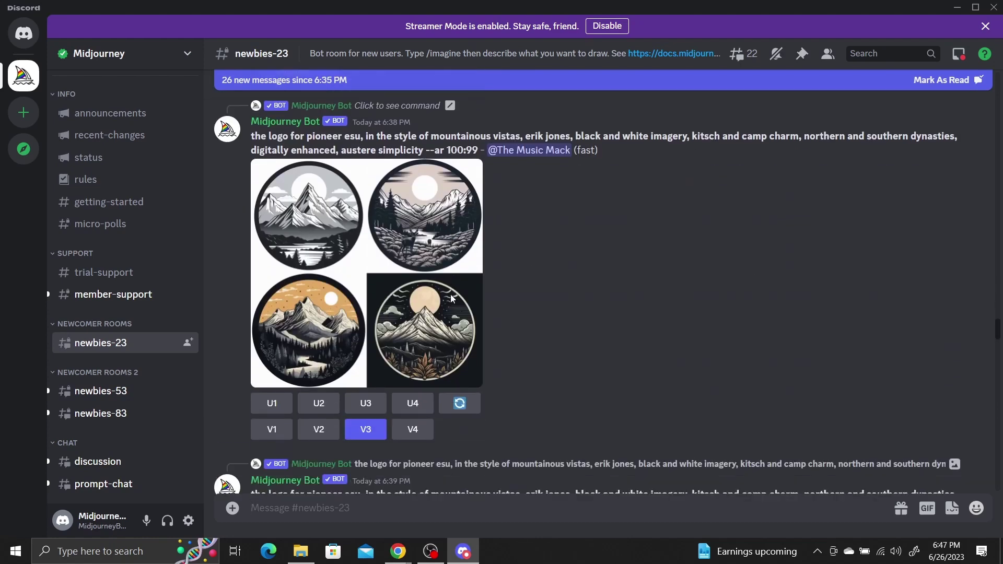
{"action": "scroll", "coordinate": [450, 293], "scroll_direction": "down", "scroll_amount": 15}
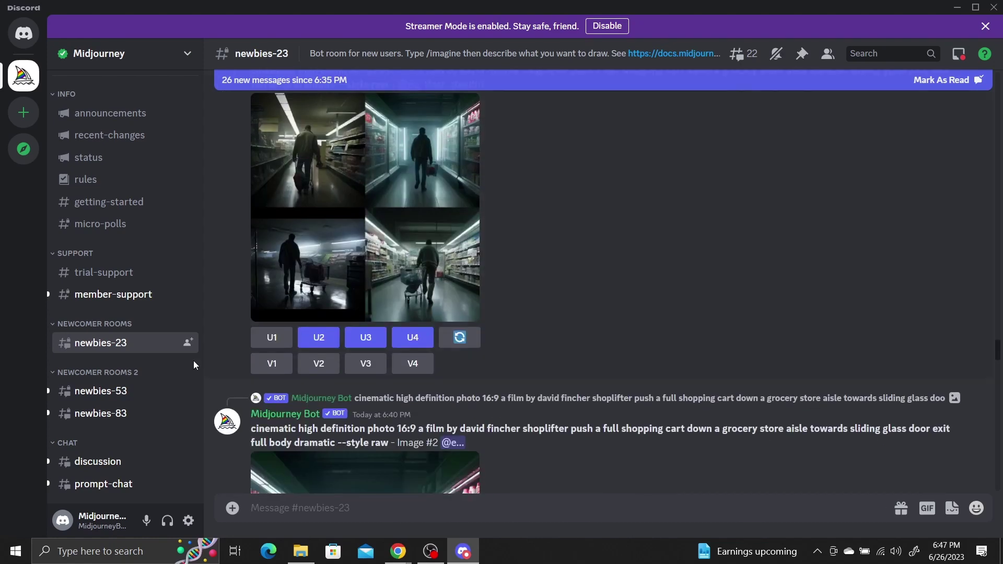
{"action": "scroll", "coordinate": [183, 368], "scroll_direction": "down", "scroll_amount": 4}
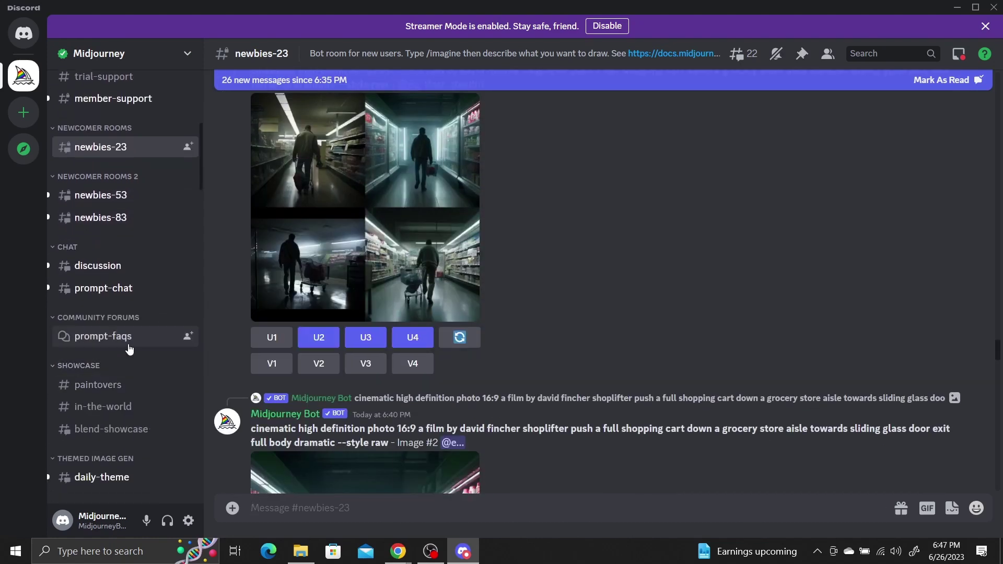
{"action": "left_click", "coordinate": [129, 349]}
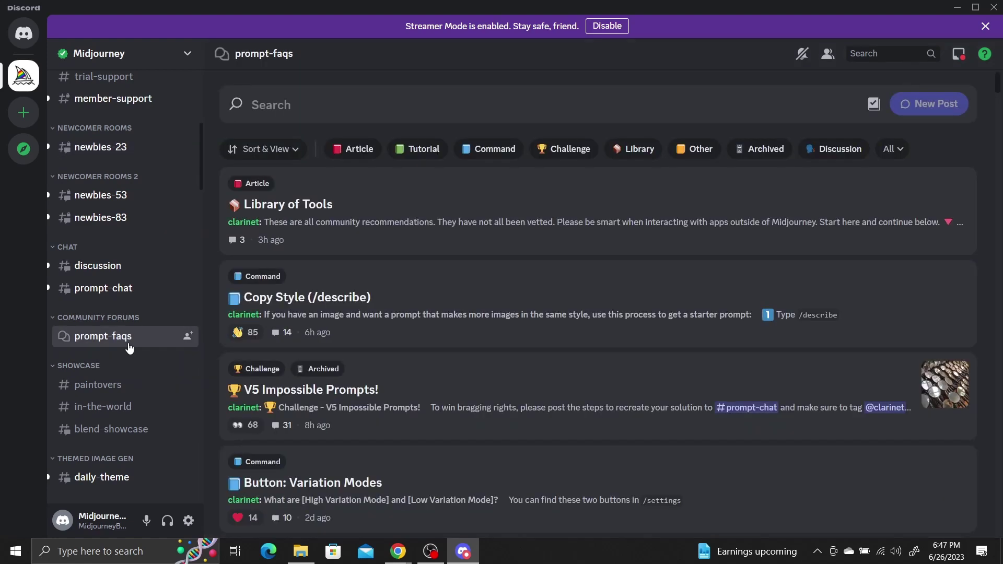